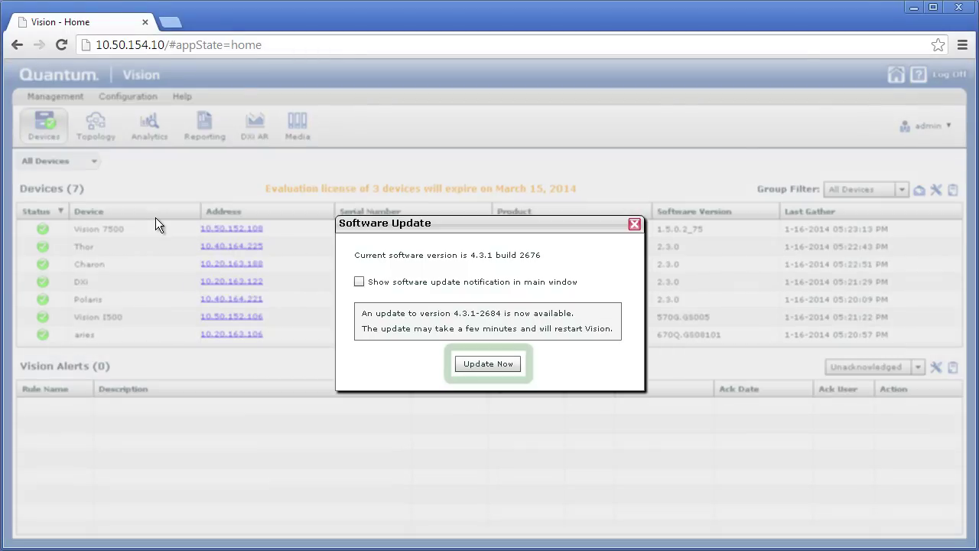
- Enable the software update notification in the main window and start the Vision update to version 4.3.1-2684 from that notification
left_click(358, 282)
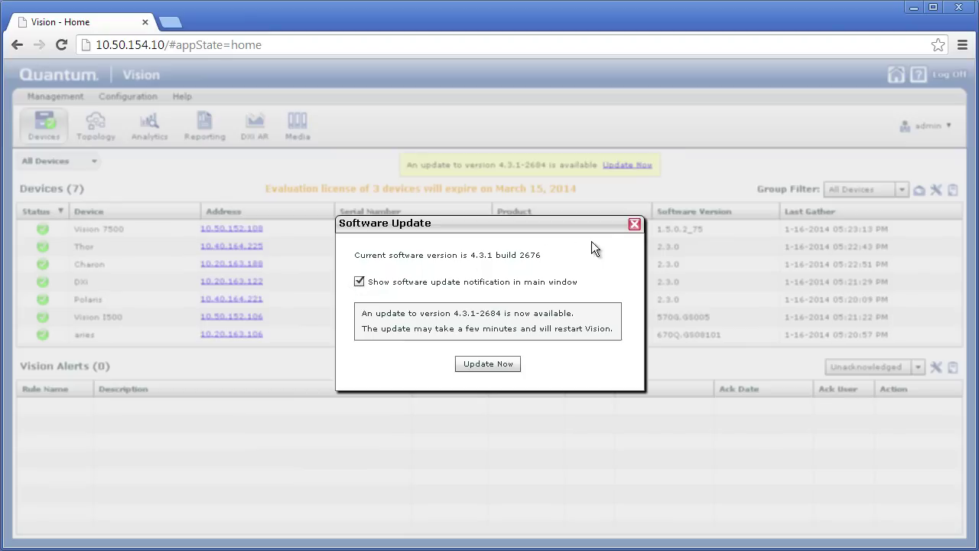
left_click(634, 225)
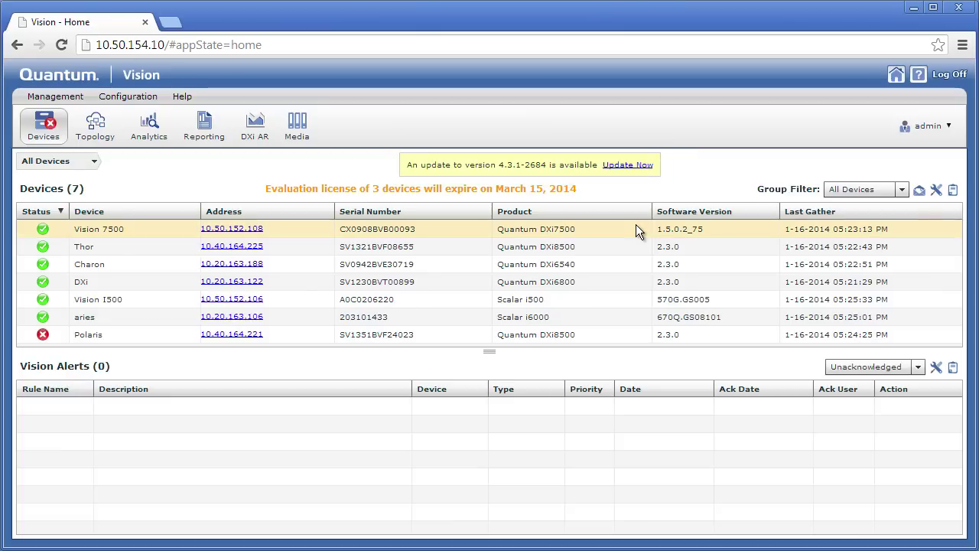
left_click(647, 165)
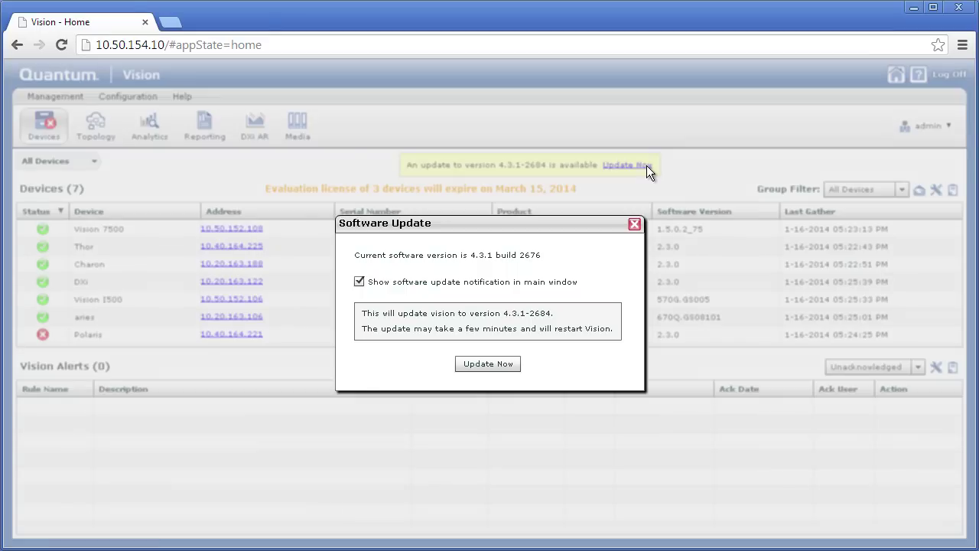
left_click(510, 364)
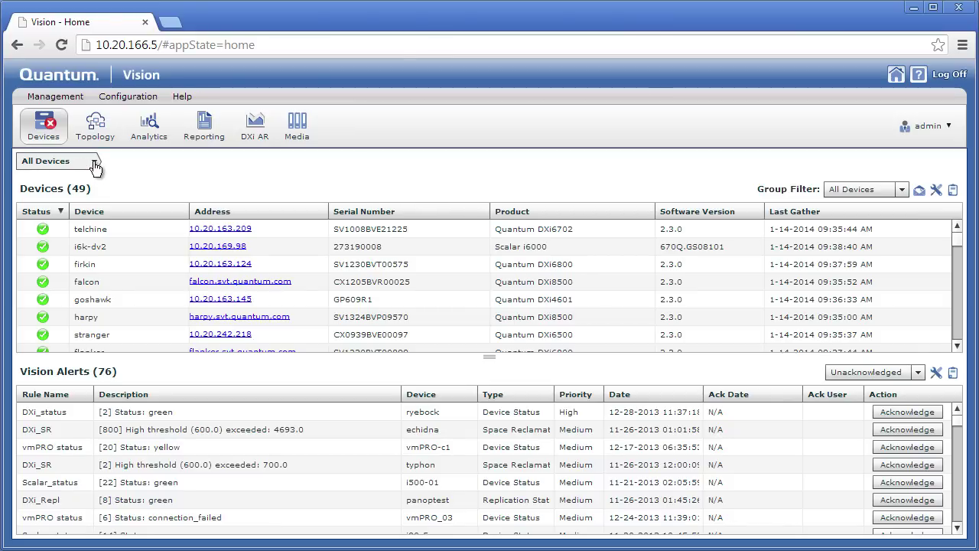
- Show only the vmPRO devices and open the available software upgrade for vmPRO_02
left_click(94, 163)
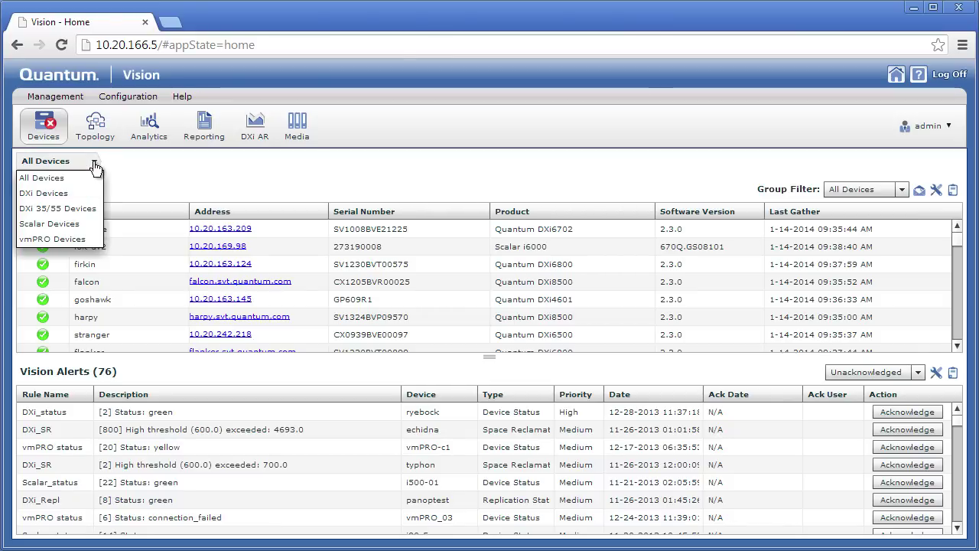
left_click(97, 234)
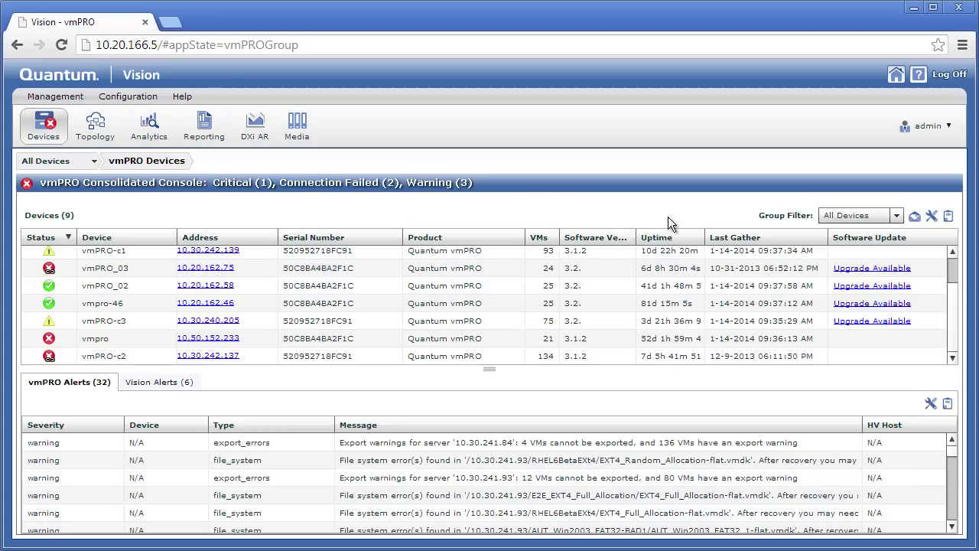
left_click(853, 287)
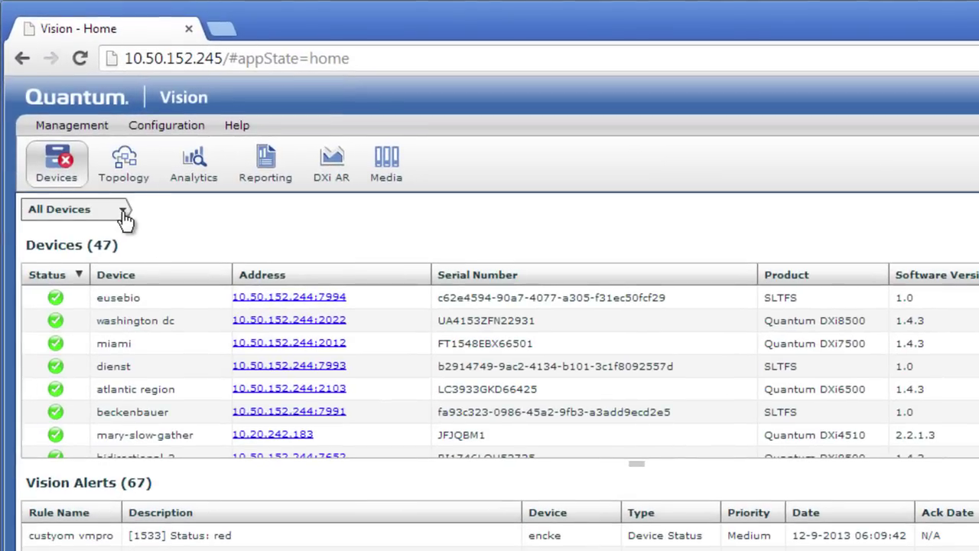
- Open the DXi device thor from the DXi Devices view and show its Chargeback report
left_click(123, 214)
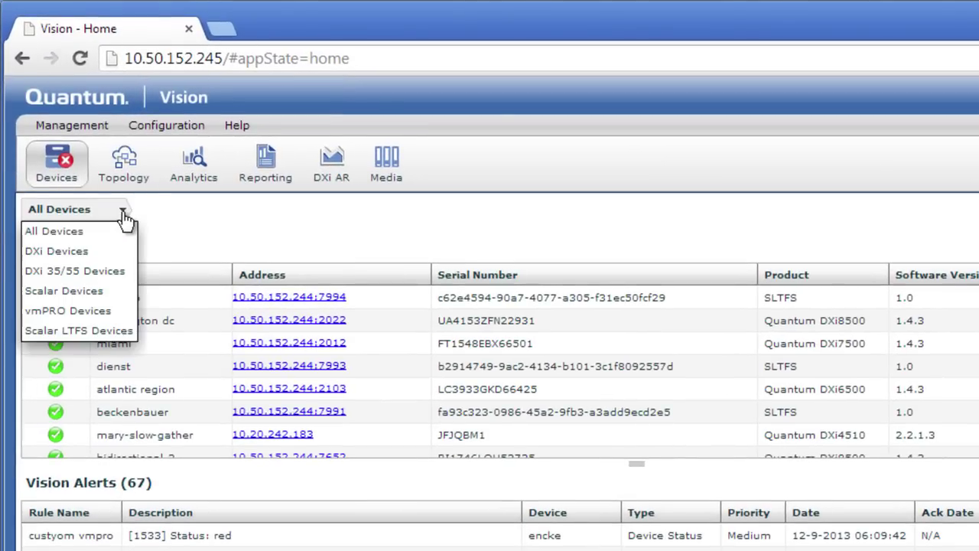
left_click(126, 249)
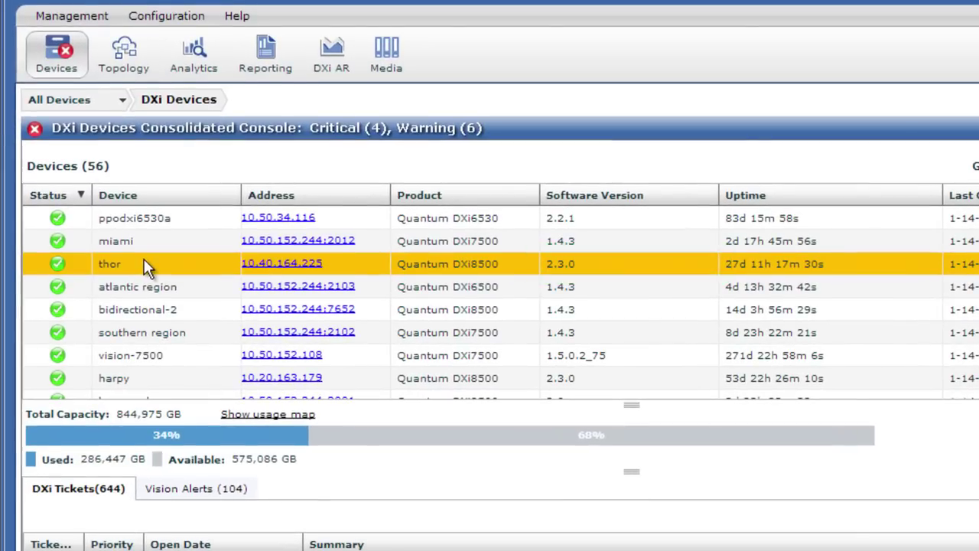
double_click(144, 260)
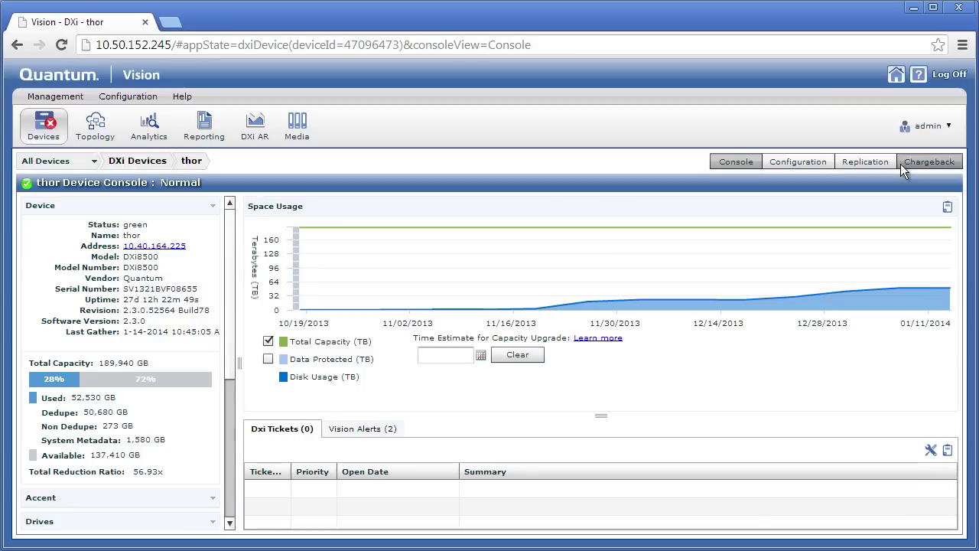
left_click(900, 164)
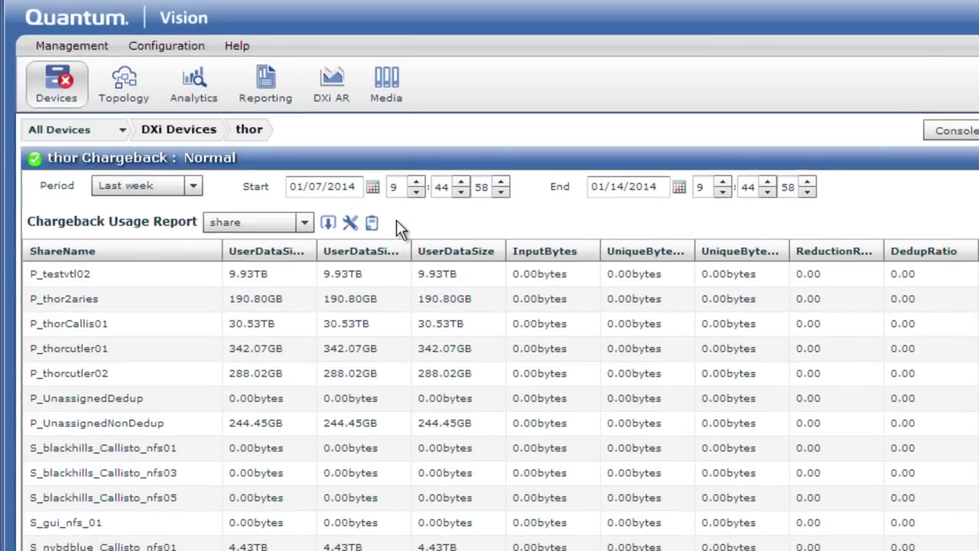
- Set the Chargeback Usage Report to share data for the Last Month period
left_click(305, 217)
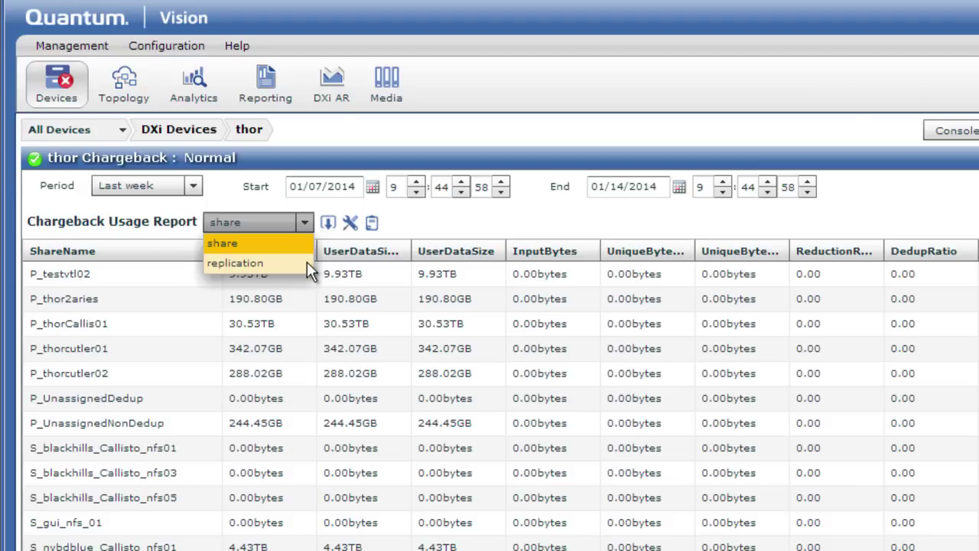
left_click(305, 243)
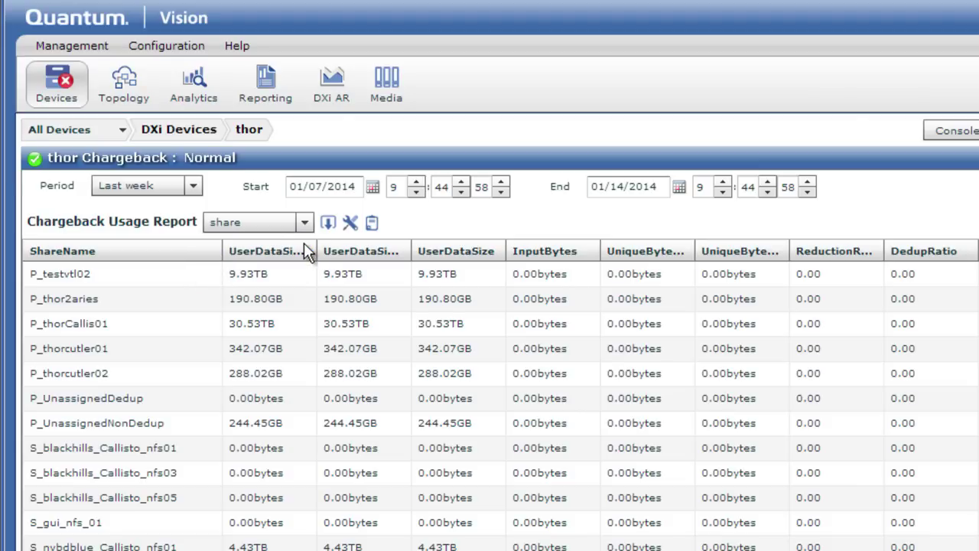
left_click(195, 187)
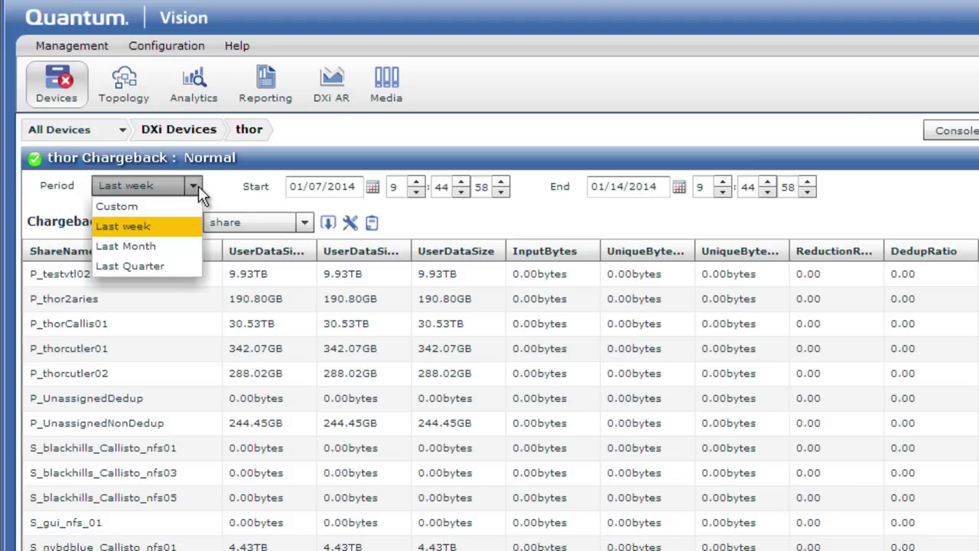
left_click(194, 246)
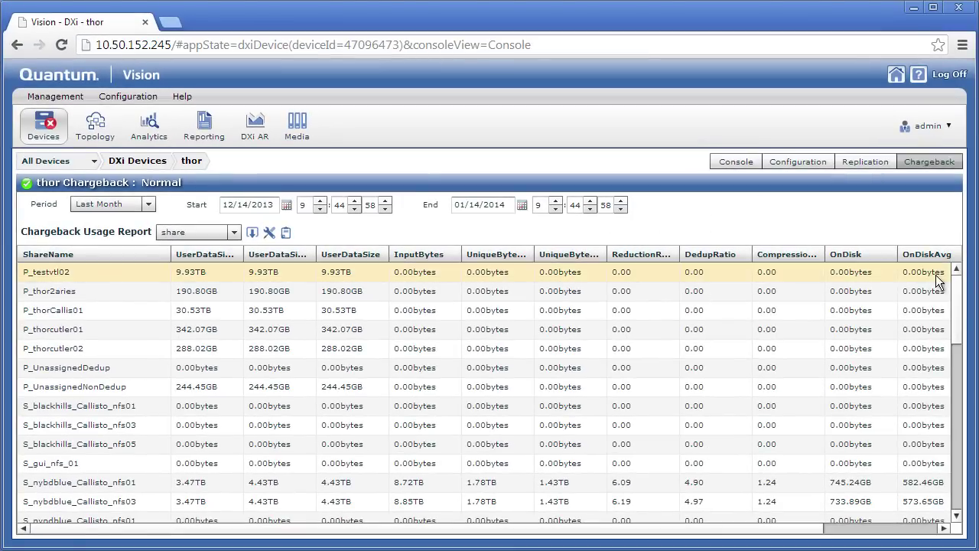
- Select the share S_OceanBlue_Callisto_nfs01 in the report and enlarge the graph area to show its Ingest graph
scroll(956, 321, "down", 2)
left_click_drag(955, 314, 969, 364)
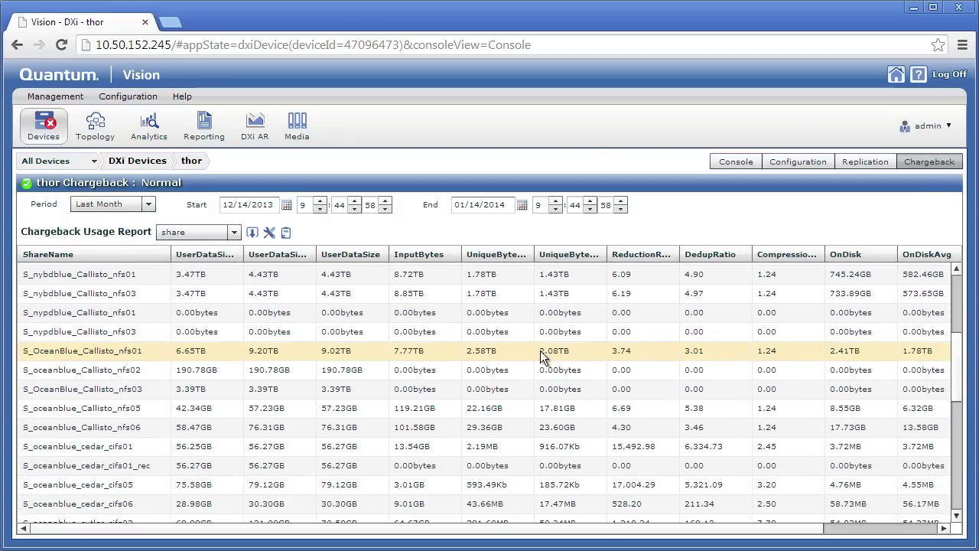
left_click(136, 351)
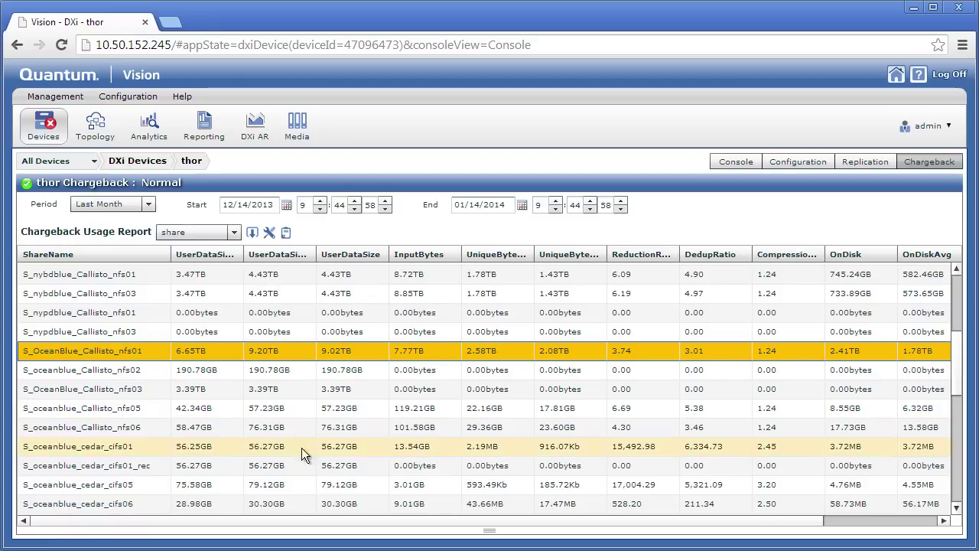
left_click_drag(491, 529, 460, 266)
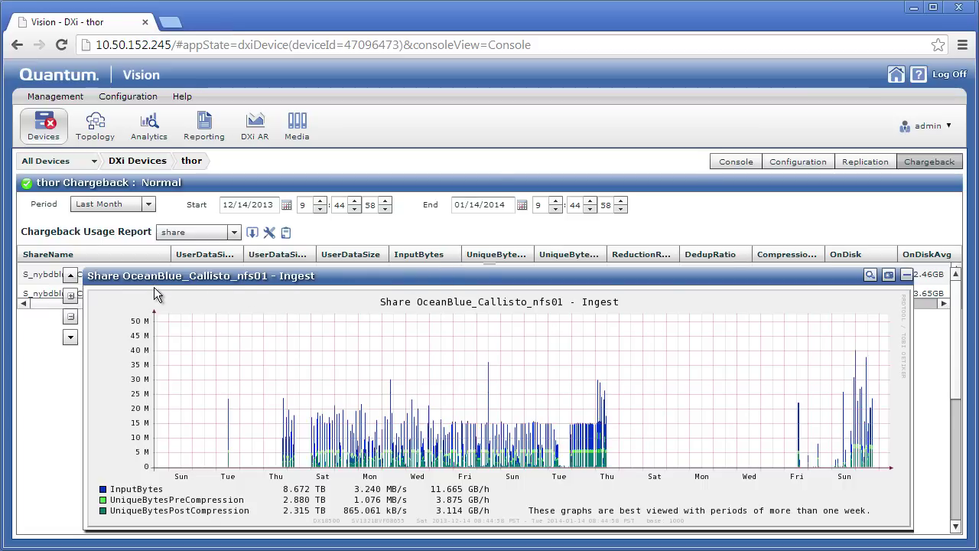
- Step through the selected share's graphs, then collapse and expand them
left_click(71, 337)
left_click(73, 341)
left_click(75, 322)
left_click(75, 300)
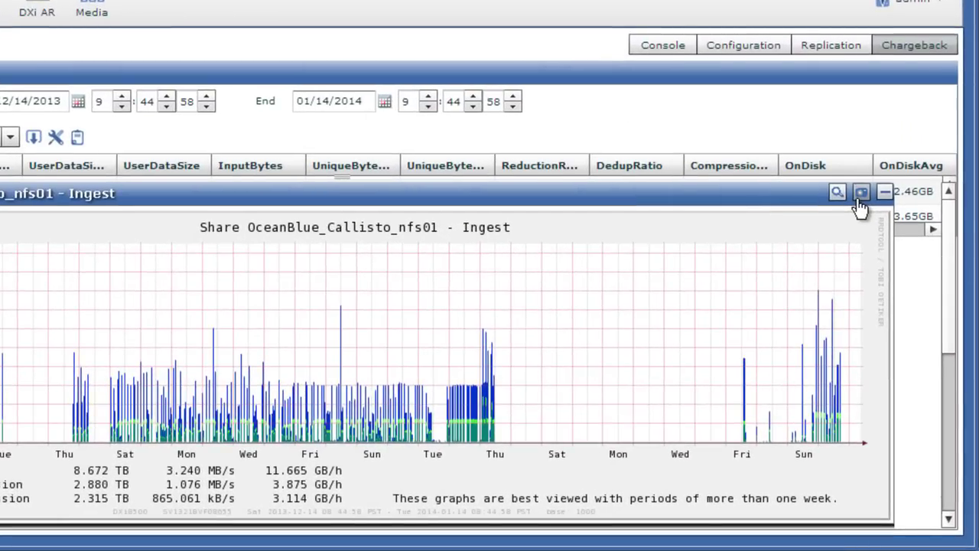
- Take a snapshot of the OceanBlue_Callisto_nfs01 Ingest graph and mark the dense Friday-to-Thursday activity as a time range
left_click(858, 200)
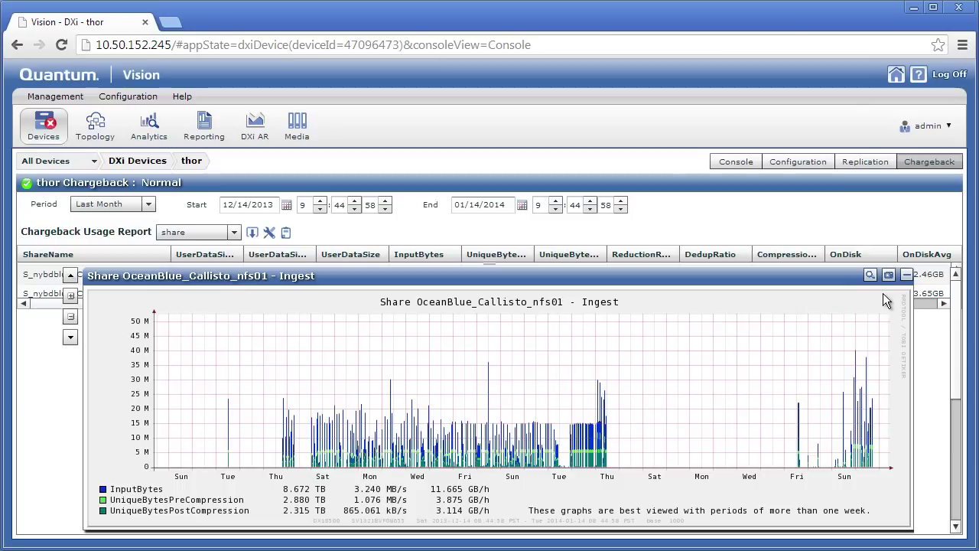
left_click_drag(609, 446, 492, 446)
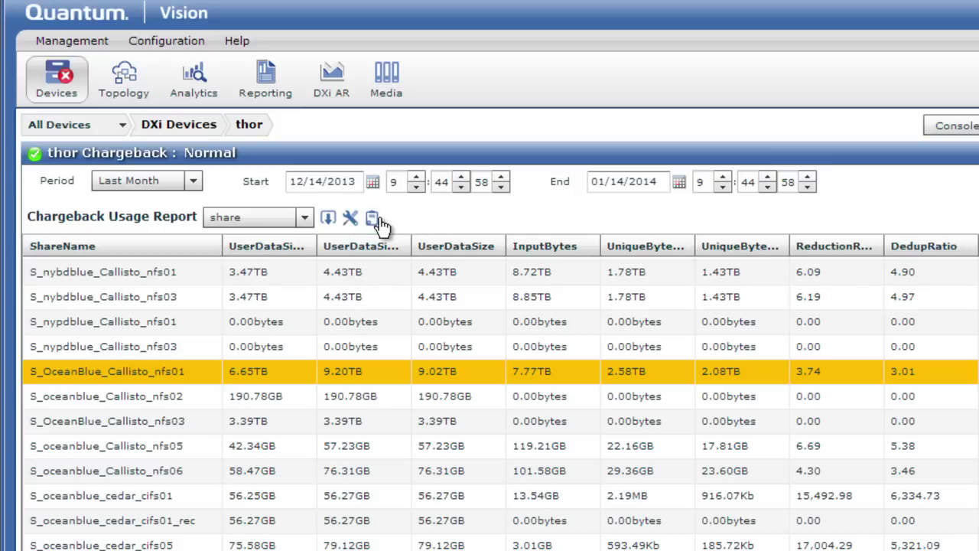
- Export the chargeback table in Text format and save it as report in the Downloads folder
left_click(379, 219)
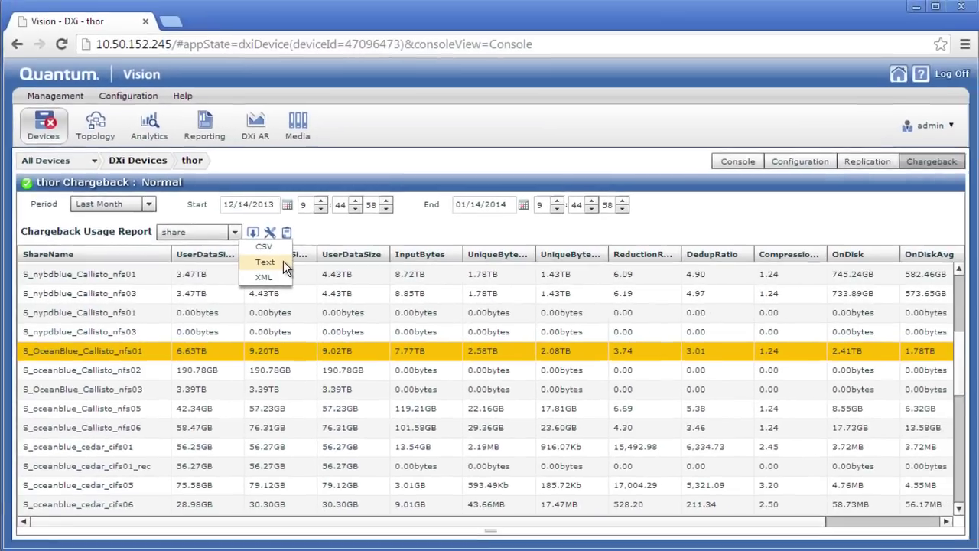
left_click(282, 261)
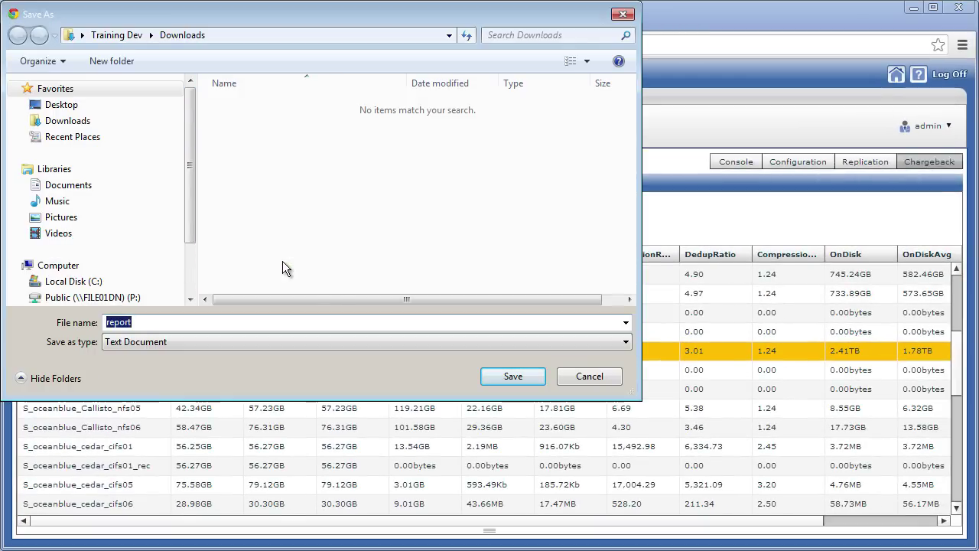
left_click(492, 375)
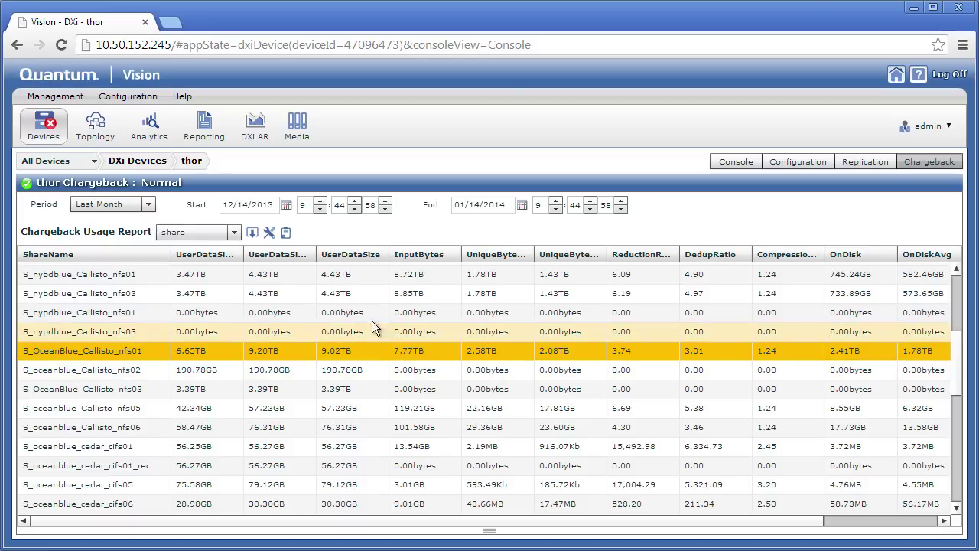
- Export the share chargeback data to CSV and save the file in Downloads under the suggested name
left_click(253, 231)
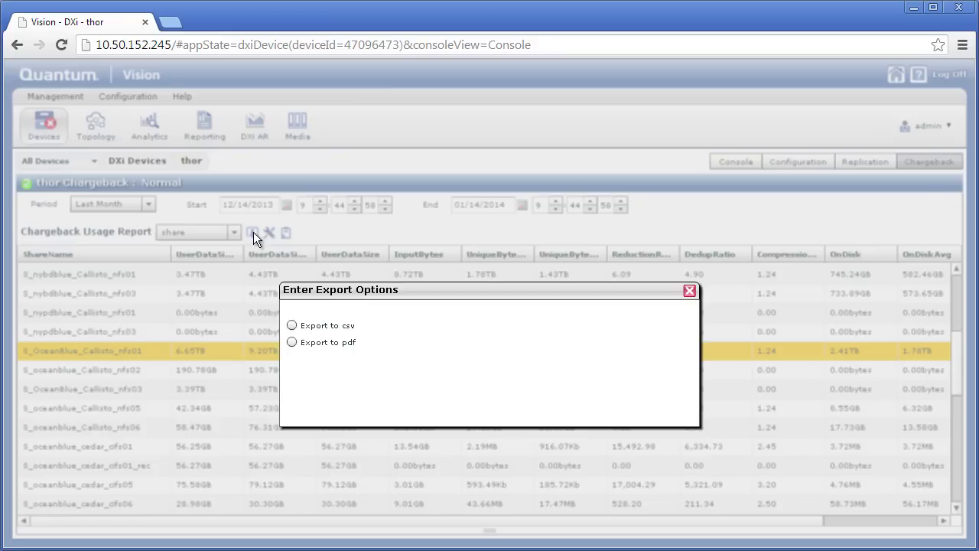
left_click(292, 325)
left_click(292, 359)
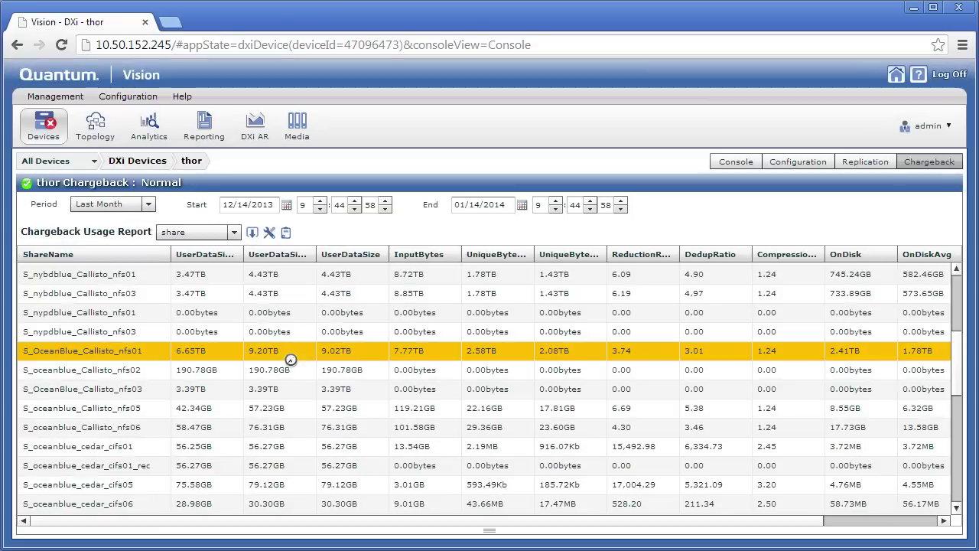
left_click(443, 325)
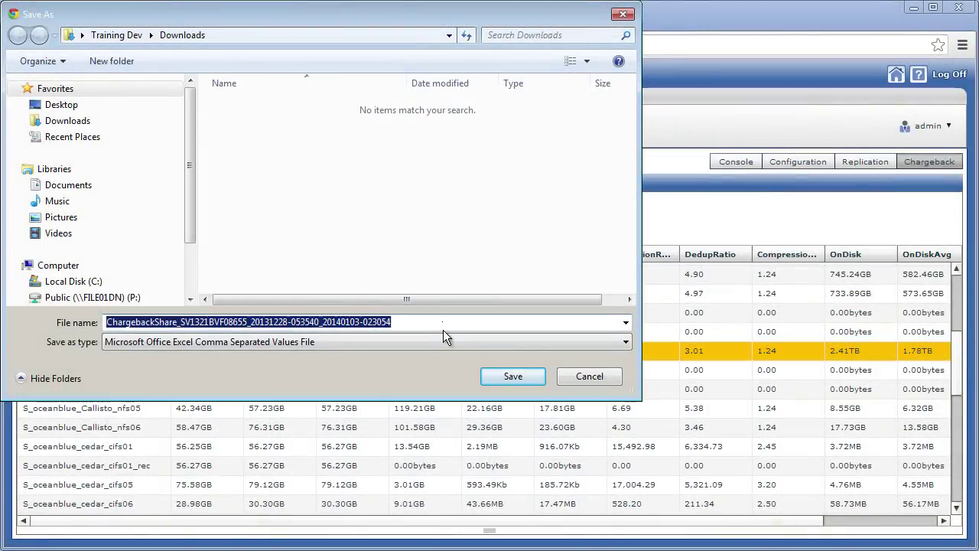
left_click(484, 375)
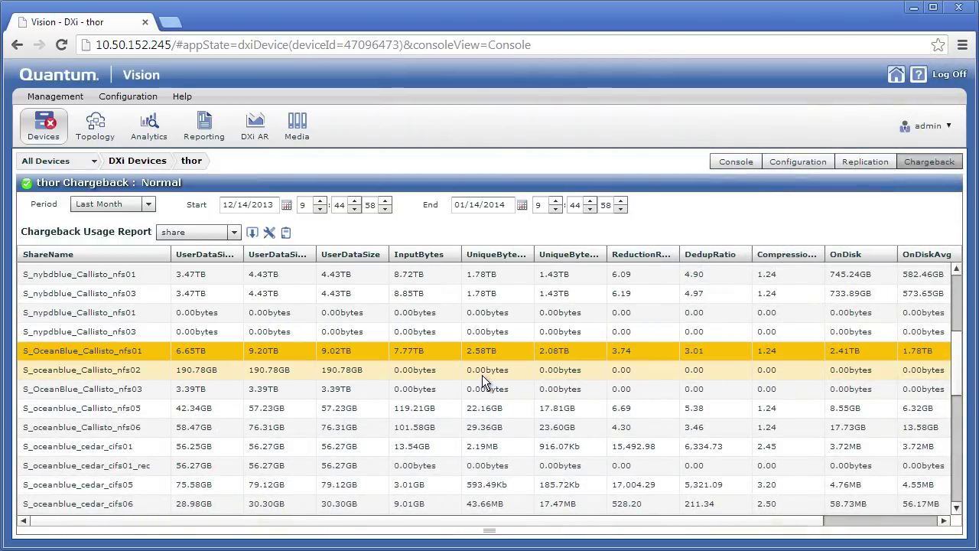